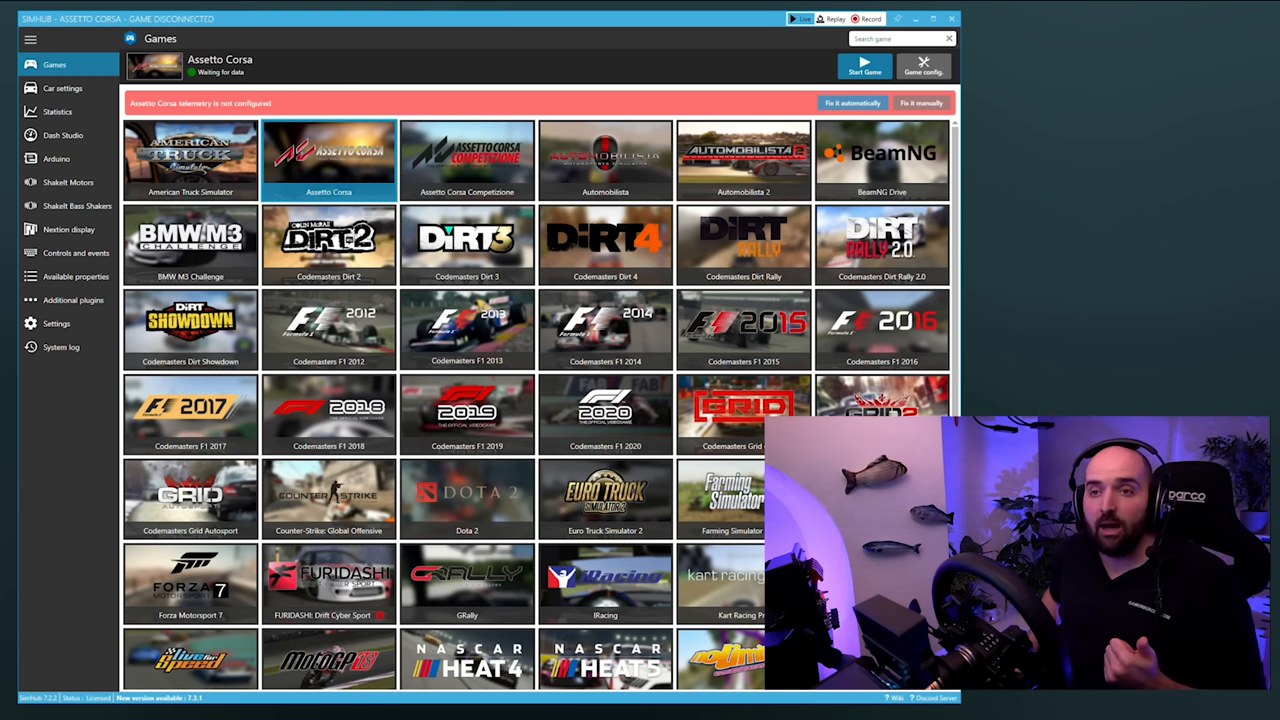
# In the ShakeIt Bass Shakers sound output list, switch the SPEAKERS (USB2.0 DEVICE) output off.
pyautogui.click(76, 205)
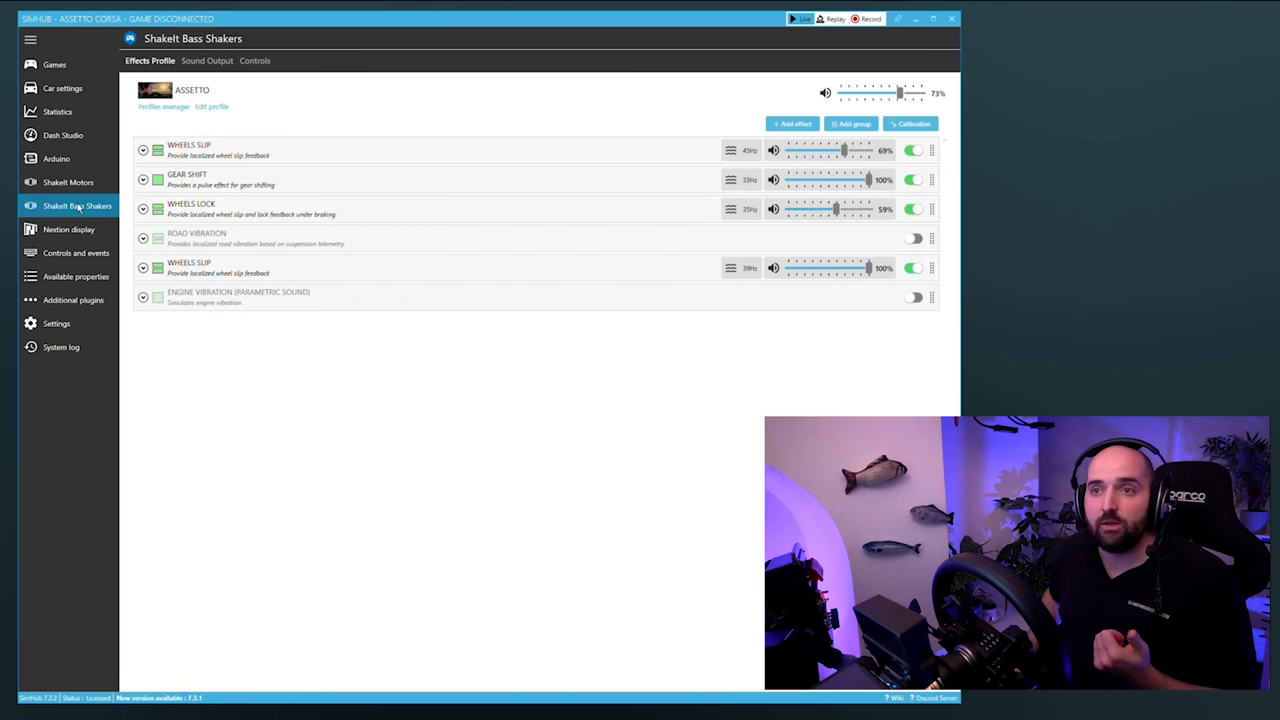
pyautogui.click(207, 60)
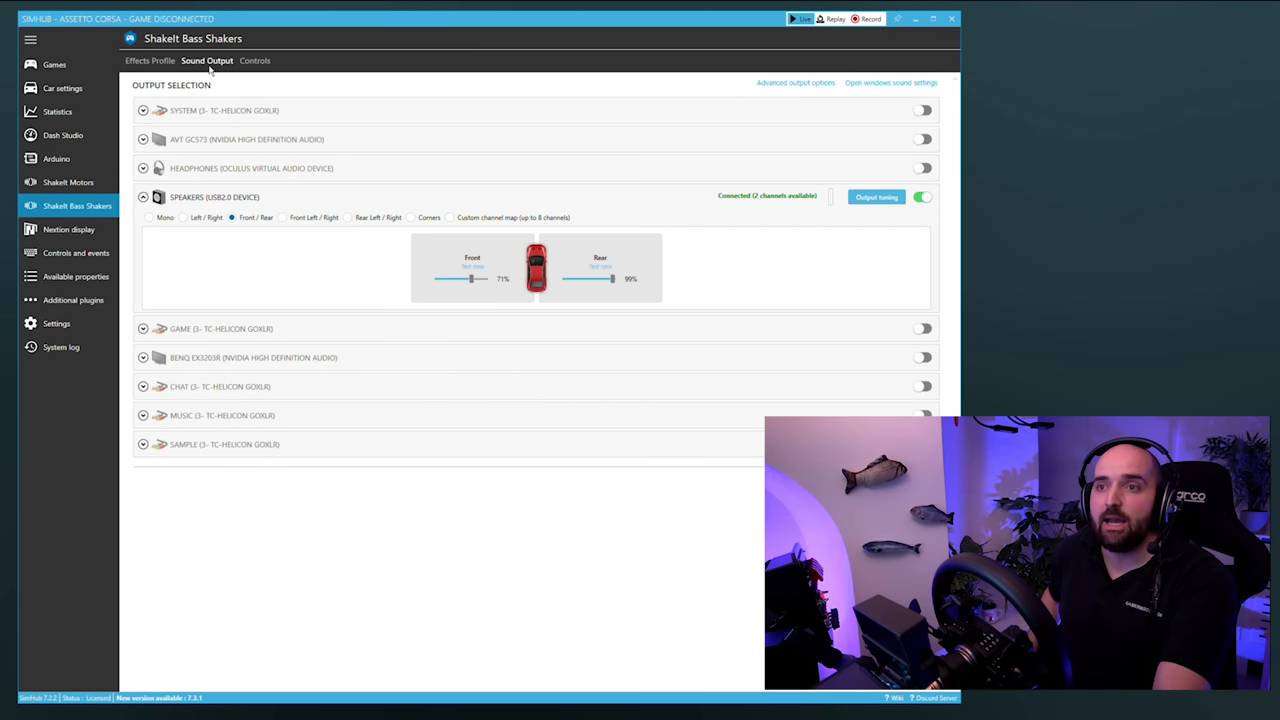
pyautogui.click(144, 197)
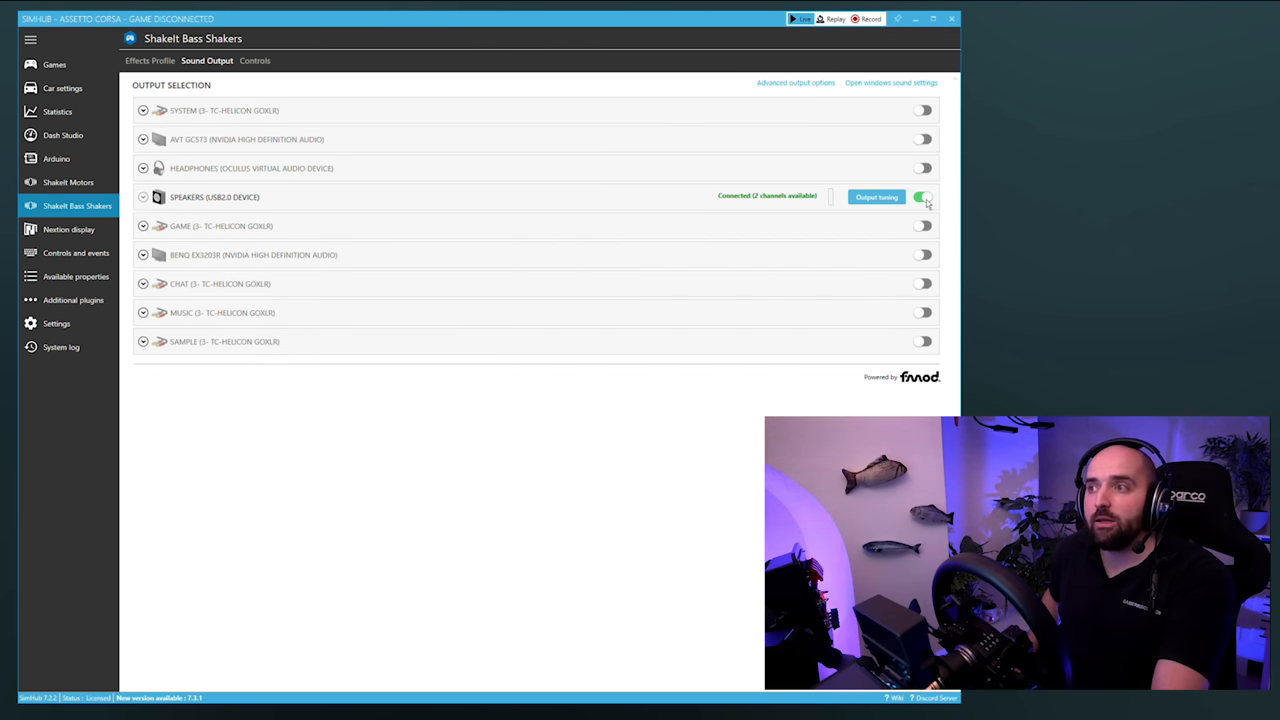
pyautogui.click(925, 198)
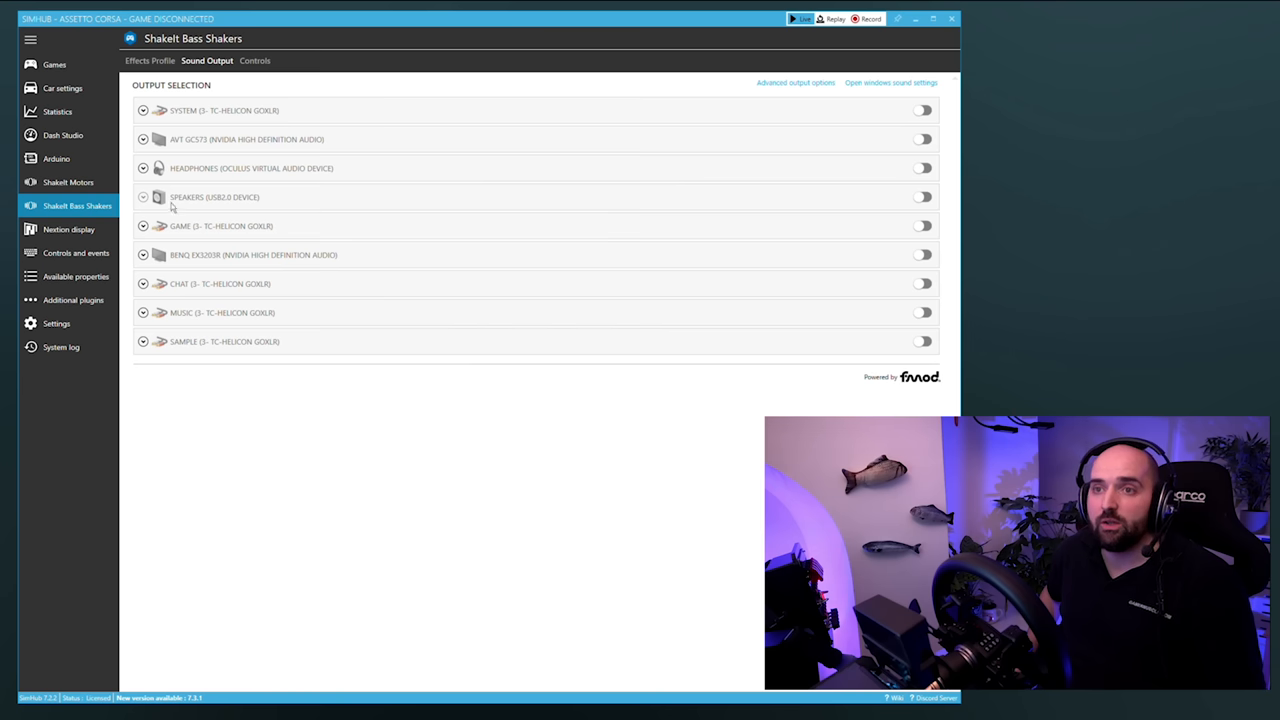
# Re-enable the USB speakers output, try Mono, then settle on Front / Rear channel mapping.
pyautogui.click(925, 198)
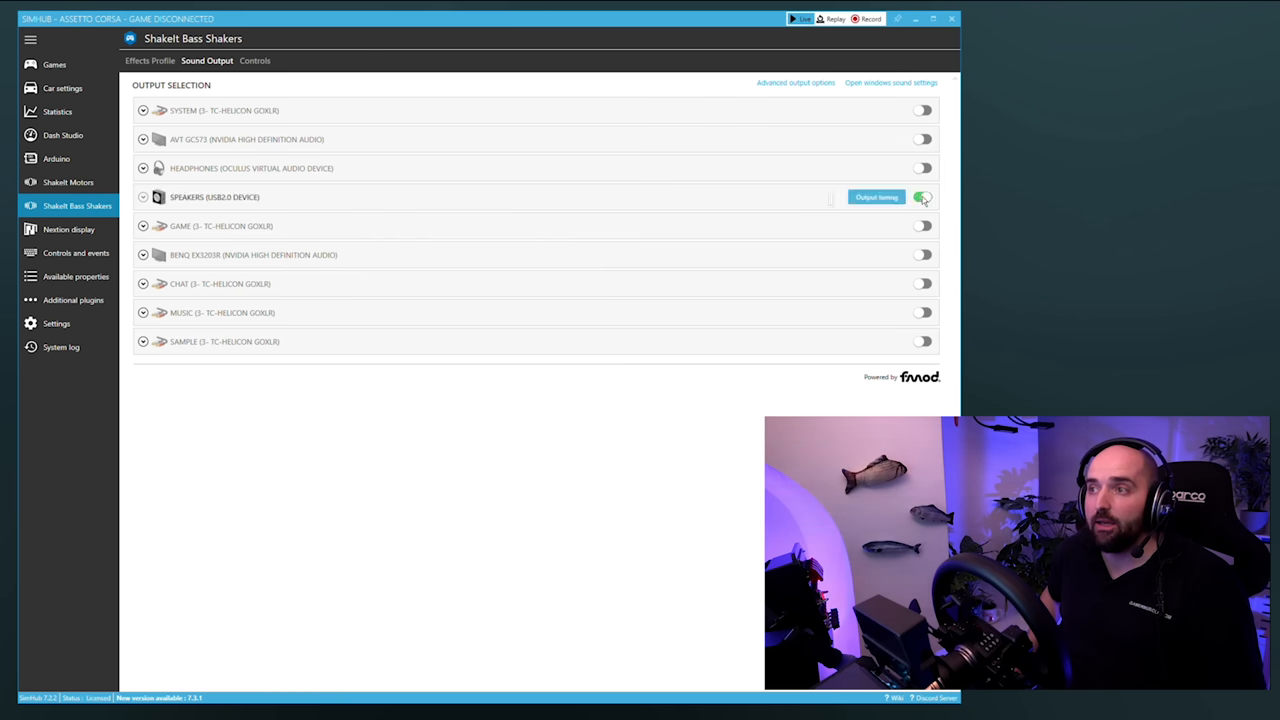
pyautogui.click(144, 198)
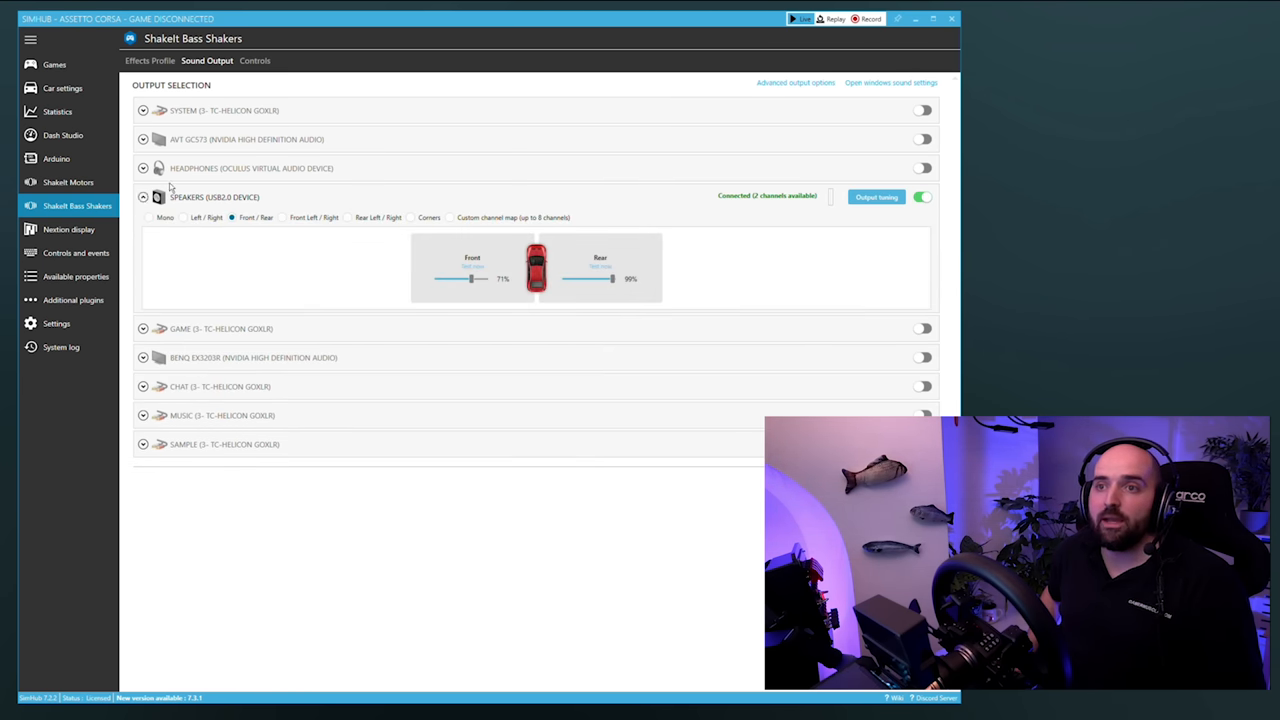
pyautogui.click(150, 218)
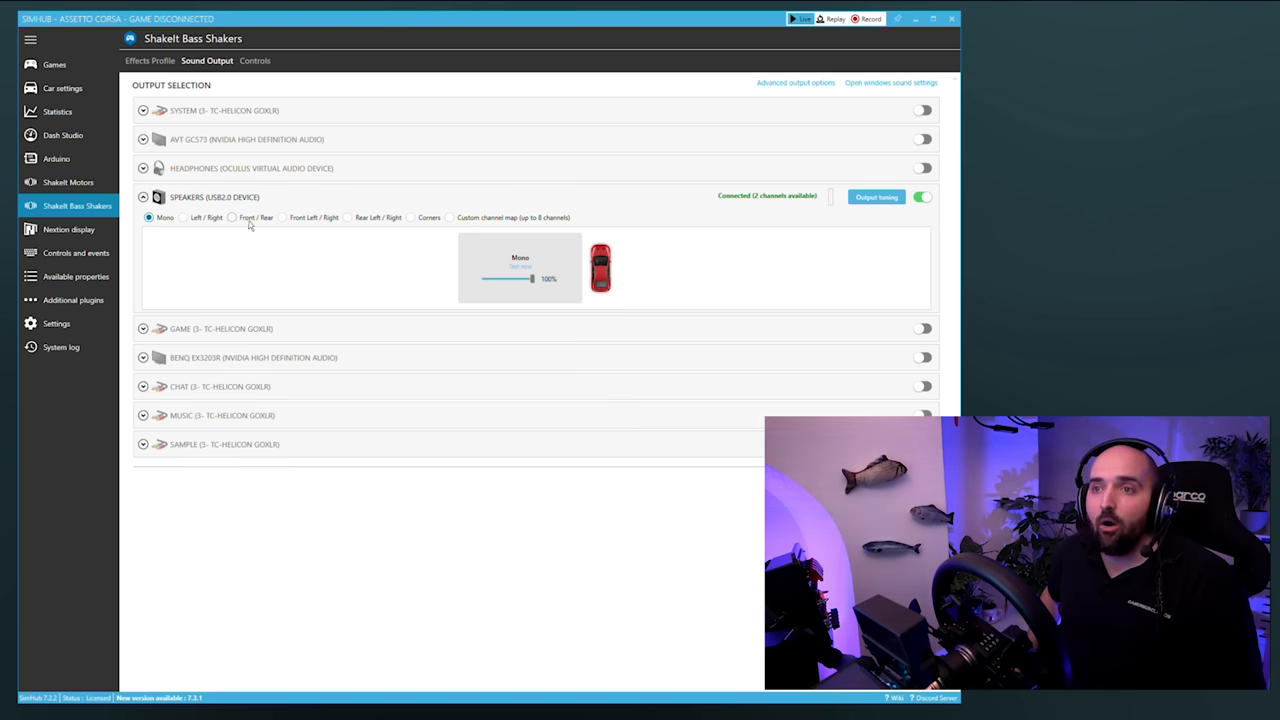
pyautogui.click(233, 218)
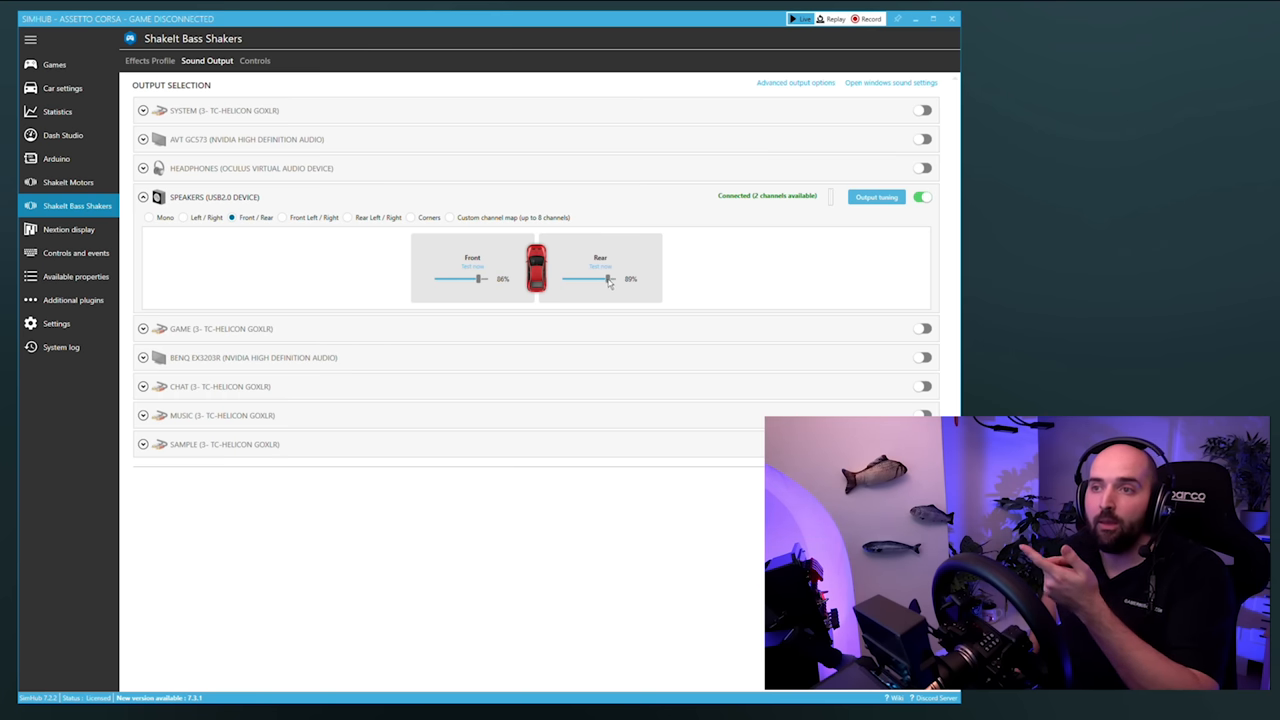
# From the Effects Profile tab, start a new profile in the Profiles manager.
pyautogui.click(144, 198)
pyautogui.click(156, 66)
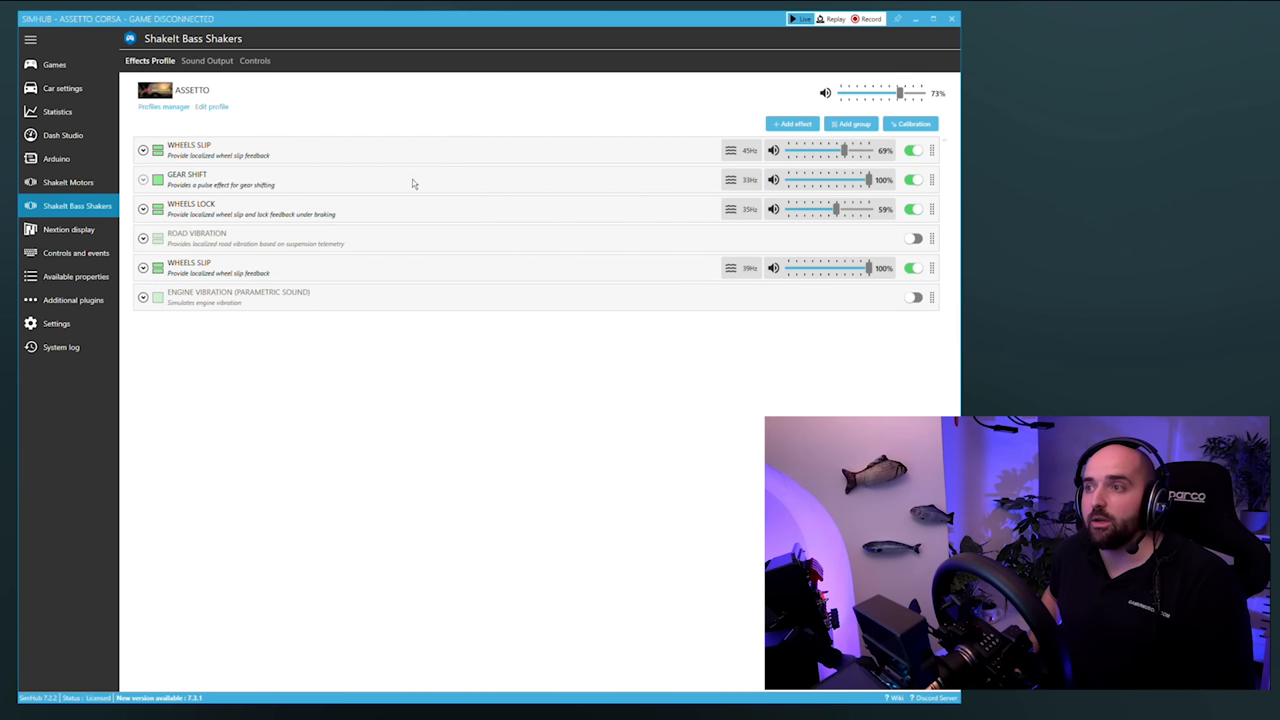
pyautogui.click(180, 109)
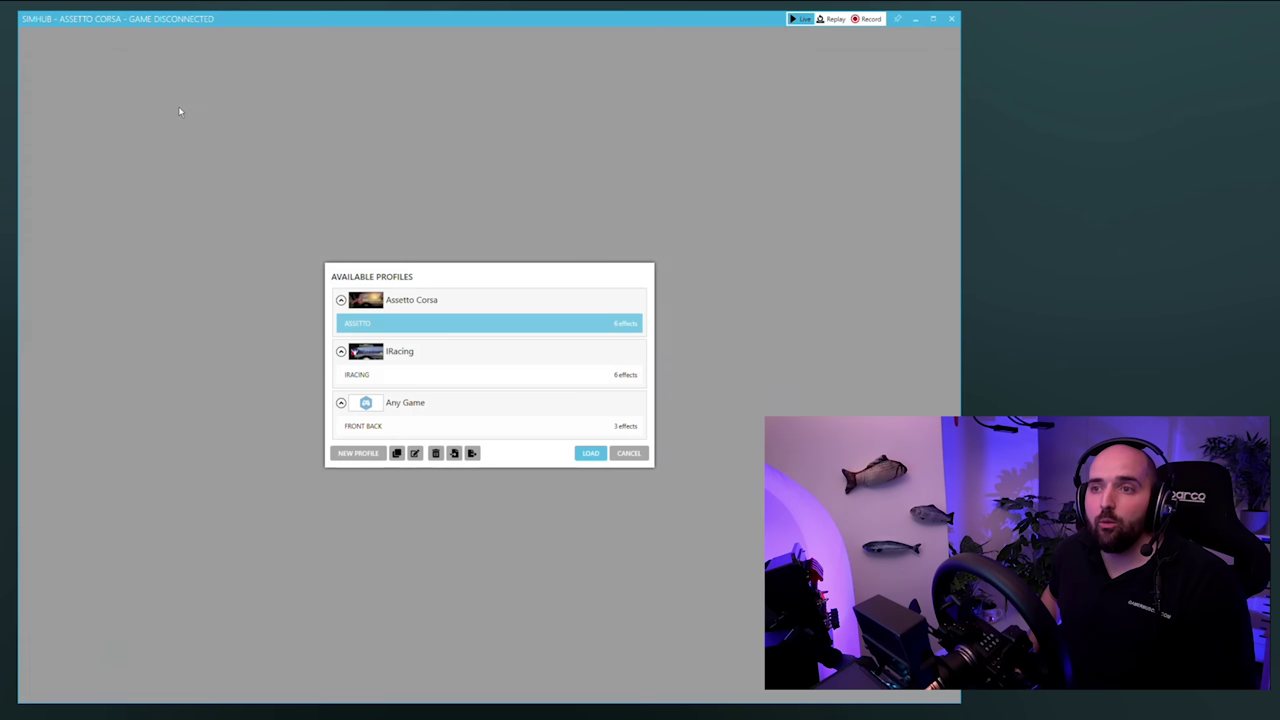
pyautogui.click(356, 453)
# Name the profile GAMER MUSCLE NOBSOND, lower autocalibration toward predefined, and save it.
pyautogui.moveTo(439, 263); pyautogui.dragTo(336, 263)
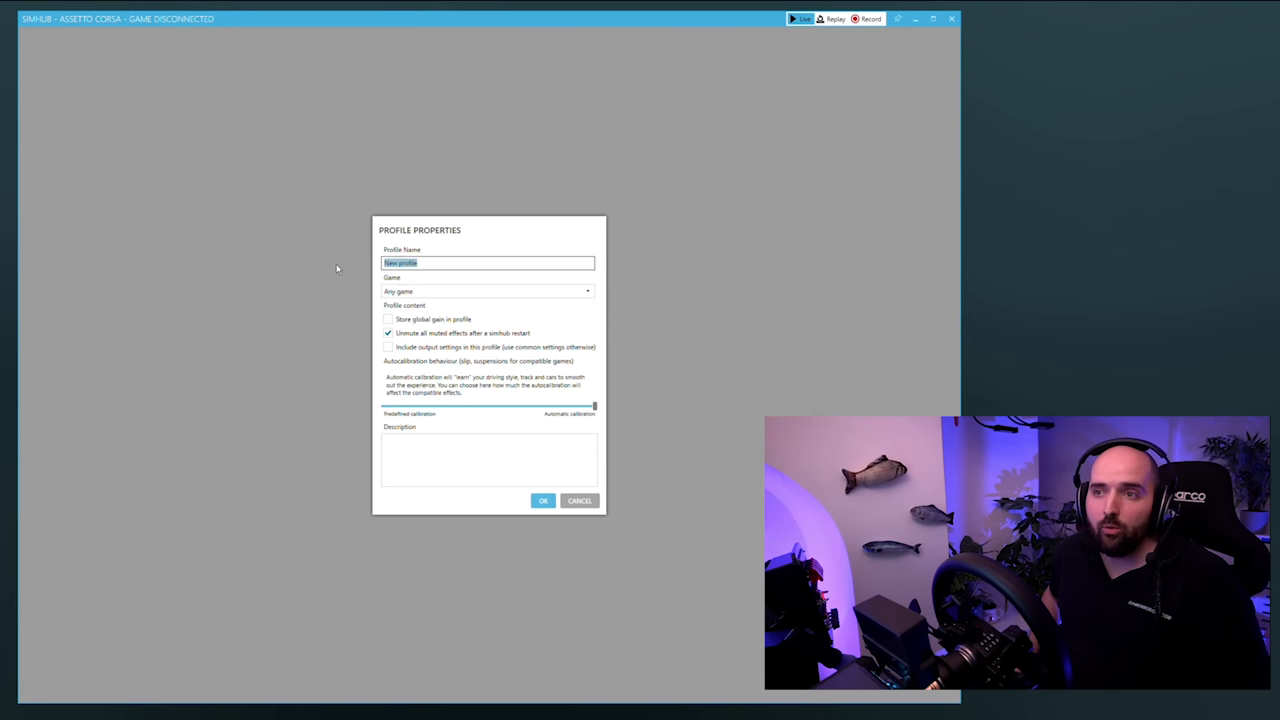
pyautogui.write('G')
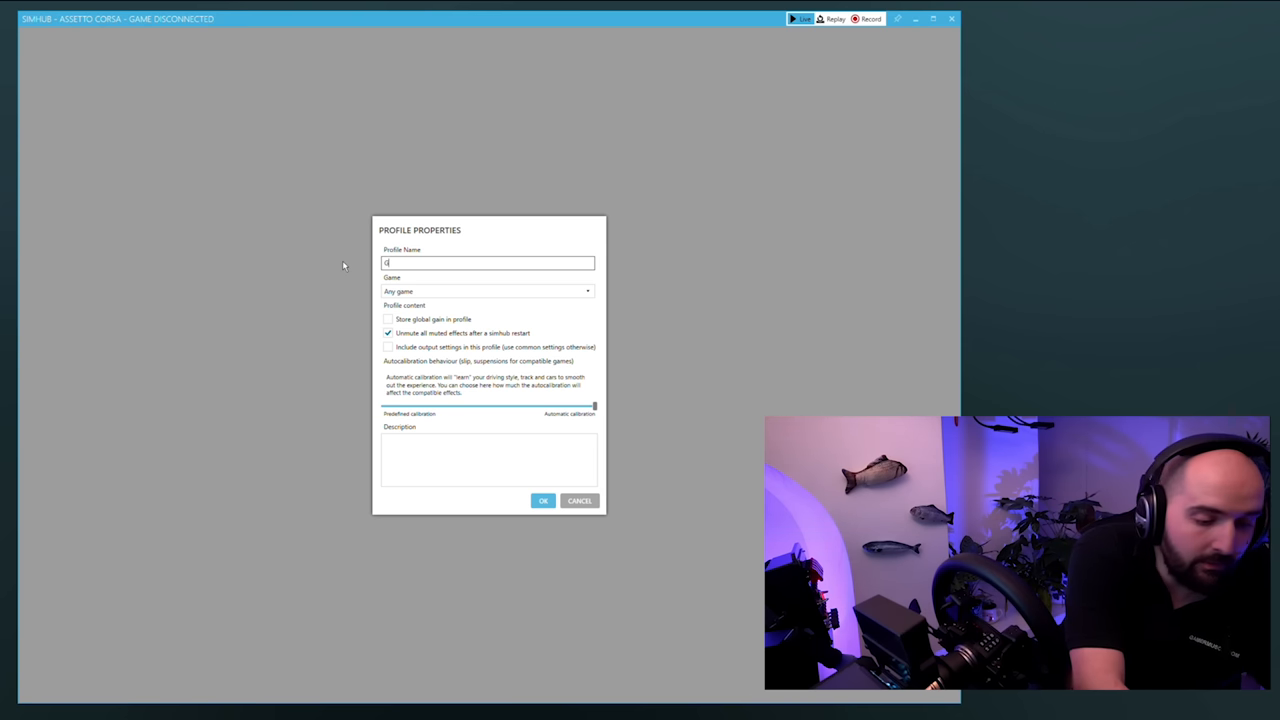
pyautogui.write('AMER MUSCLE NOBSOND')
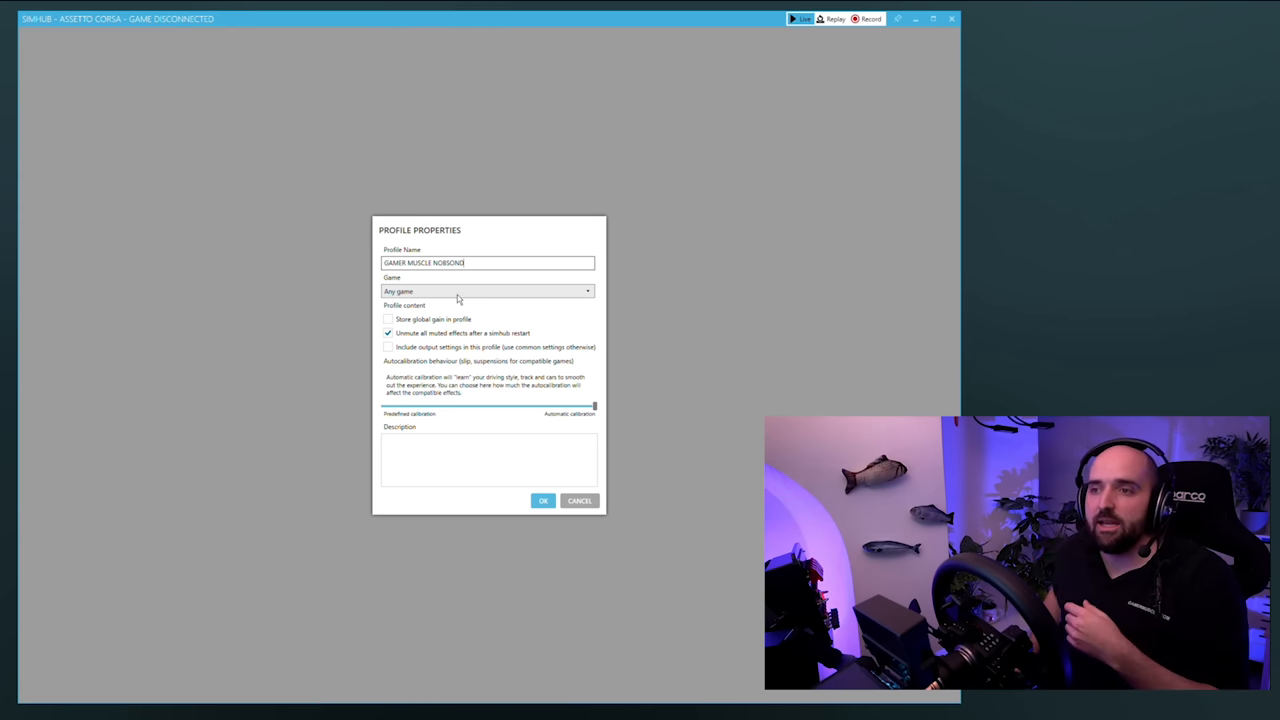
pyautogui.click(596, 410)
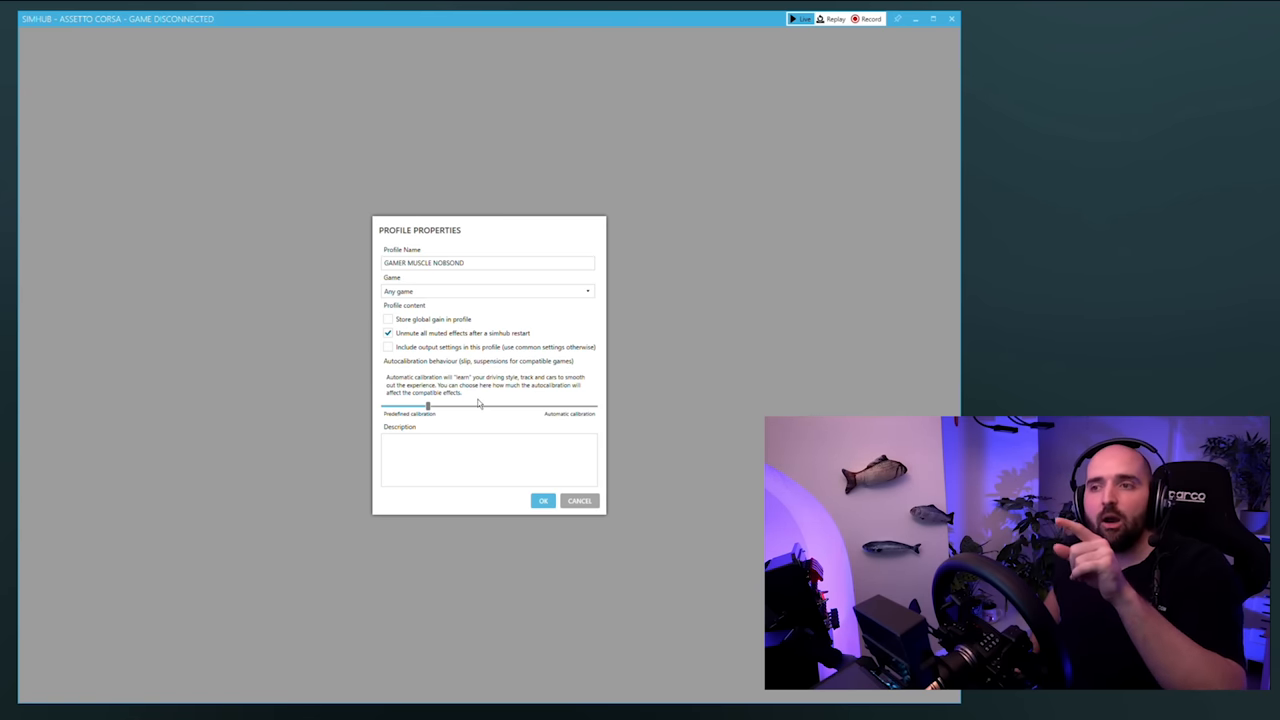
pyautogui.click(427, 444)
pyautogui.write('FGSFGDF')
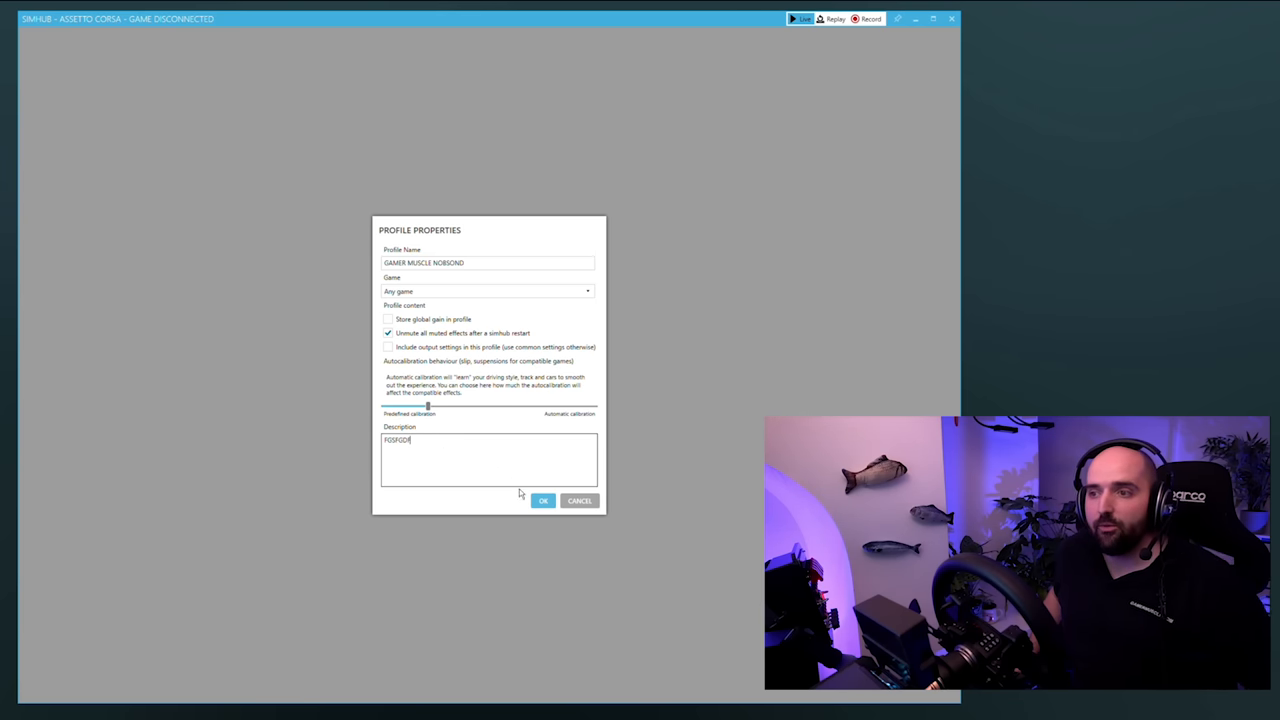
pyautogui.click(542, 500)
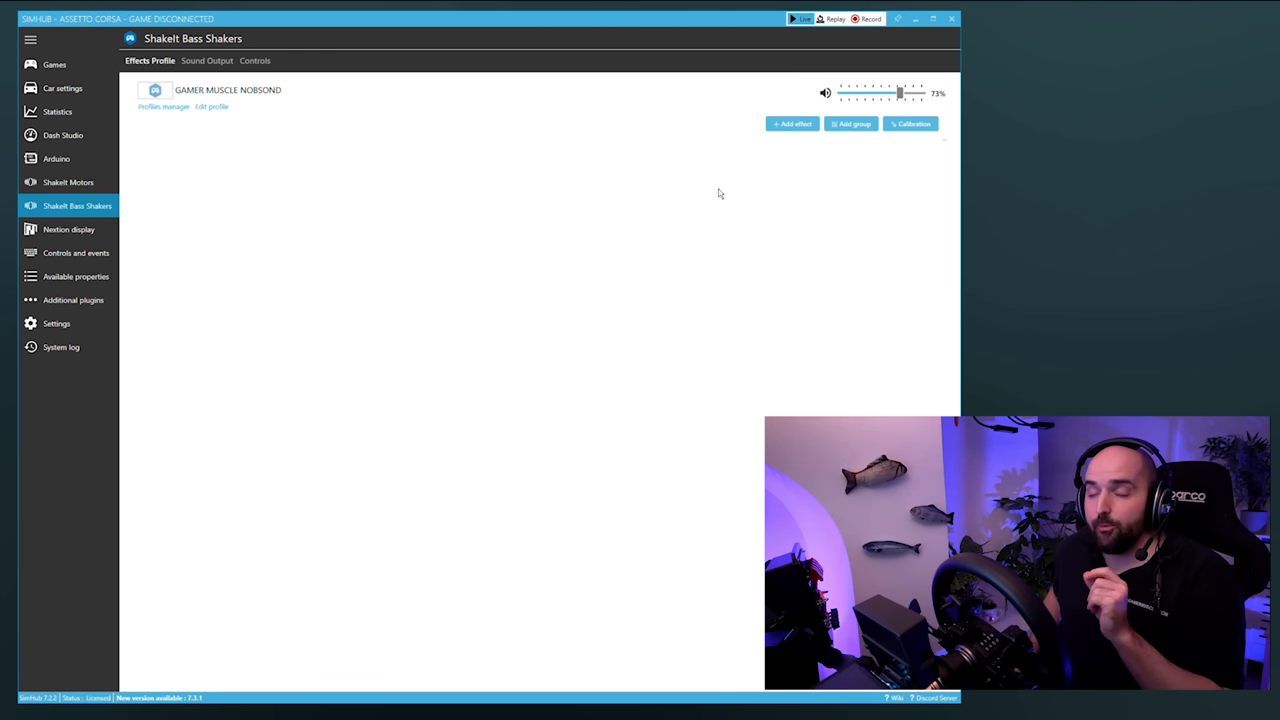
# Select the Wheels slip effect under Slip and lock in the Available Effects list.
pyautogui.click(789, 126)
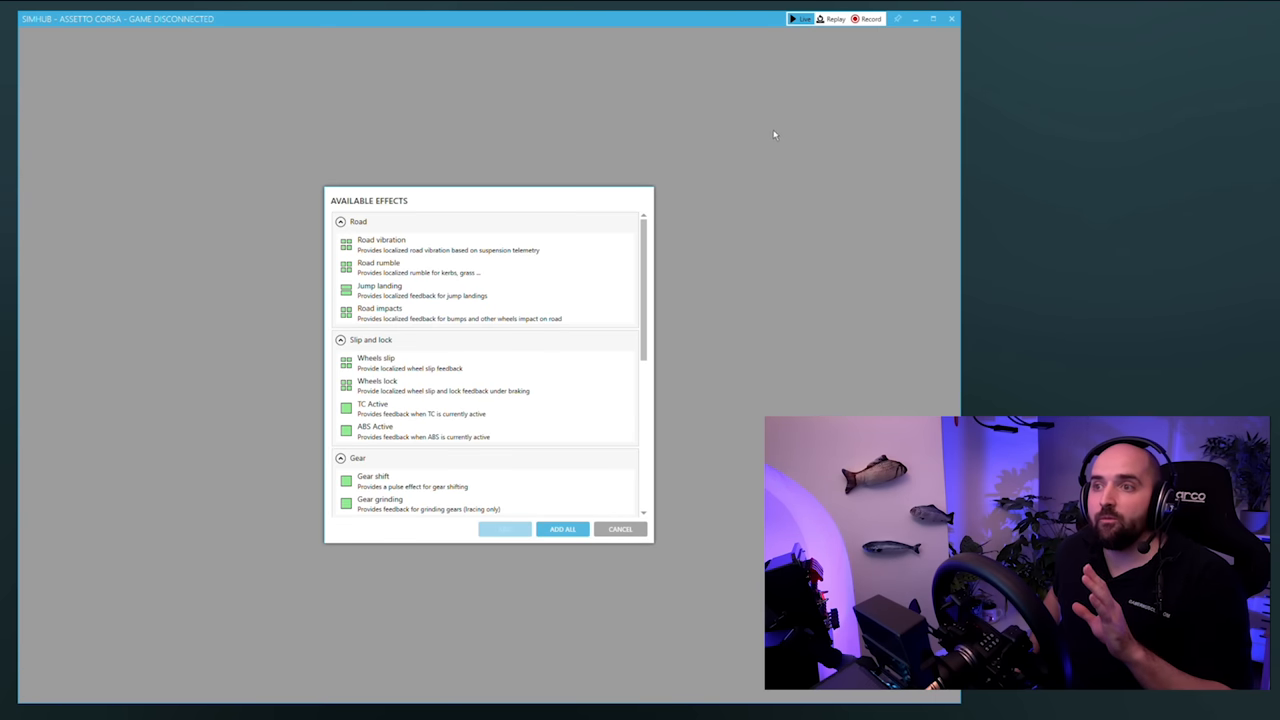
pyautogui.scroll(-3, 500, 300)
pyautogui.scroll(3, 480, 300)
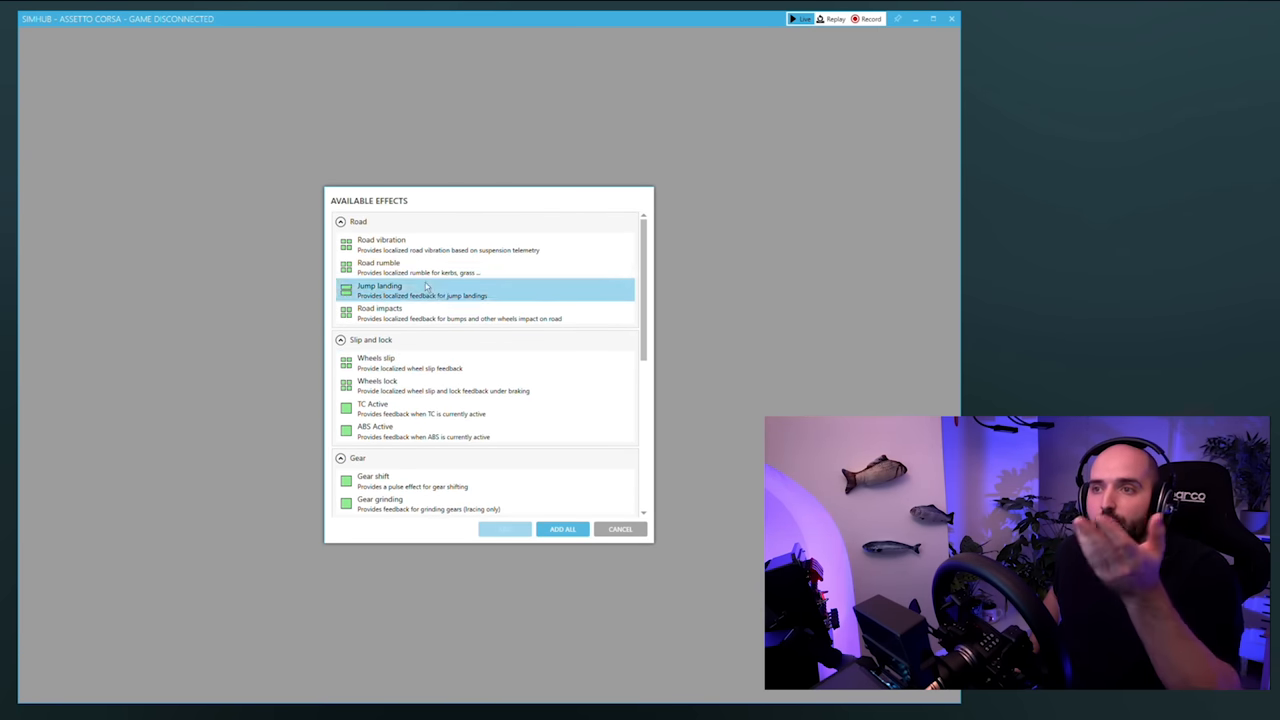
pyautogui.scroll(-2, 425, 253)
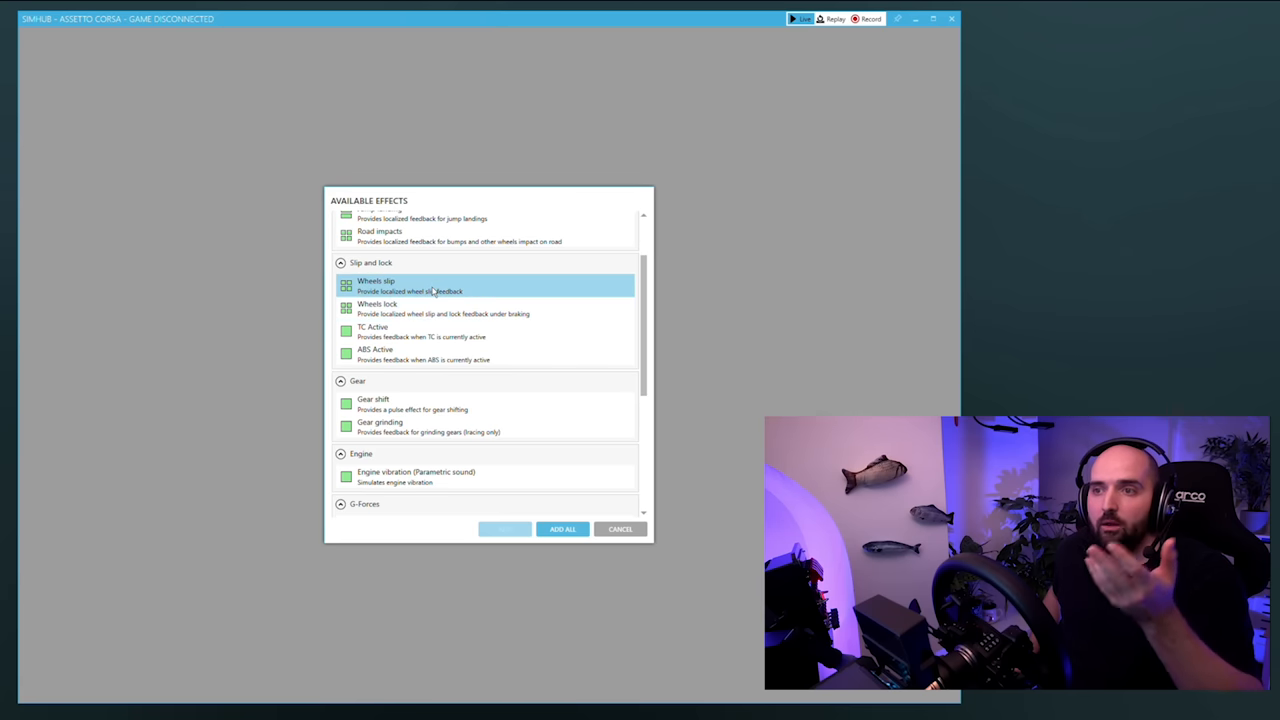
pyautogui.scroll(-1, 434, 330)
pyautogui.scroll(-1, 434, 338)
pyautogui.scroll(-1, 434, 338)
pyautogui.scroll(-2, 434, 338)
pyautogui.scroll(-2, 434, 338)
pyautogui.scroll(3, 434, 350)
pyautogui.scroll(3, 431, 376)
pyautogui.scroll(3, 431, 376)
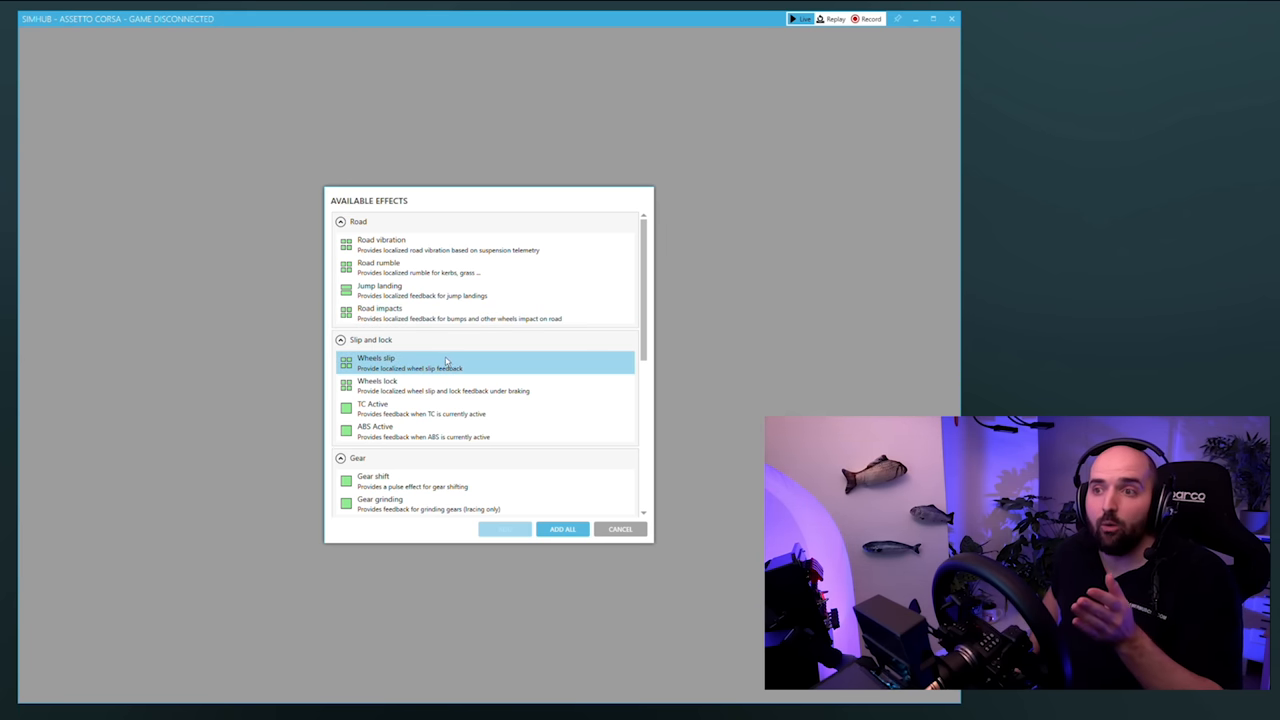
pyautogui.click(394, 368)
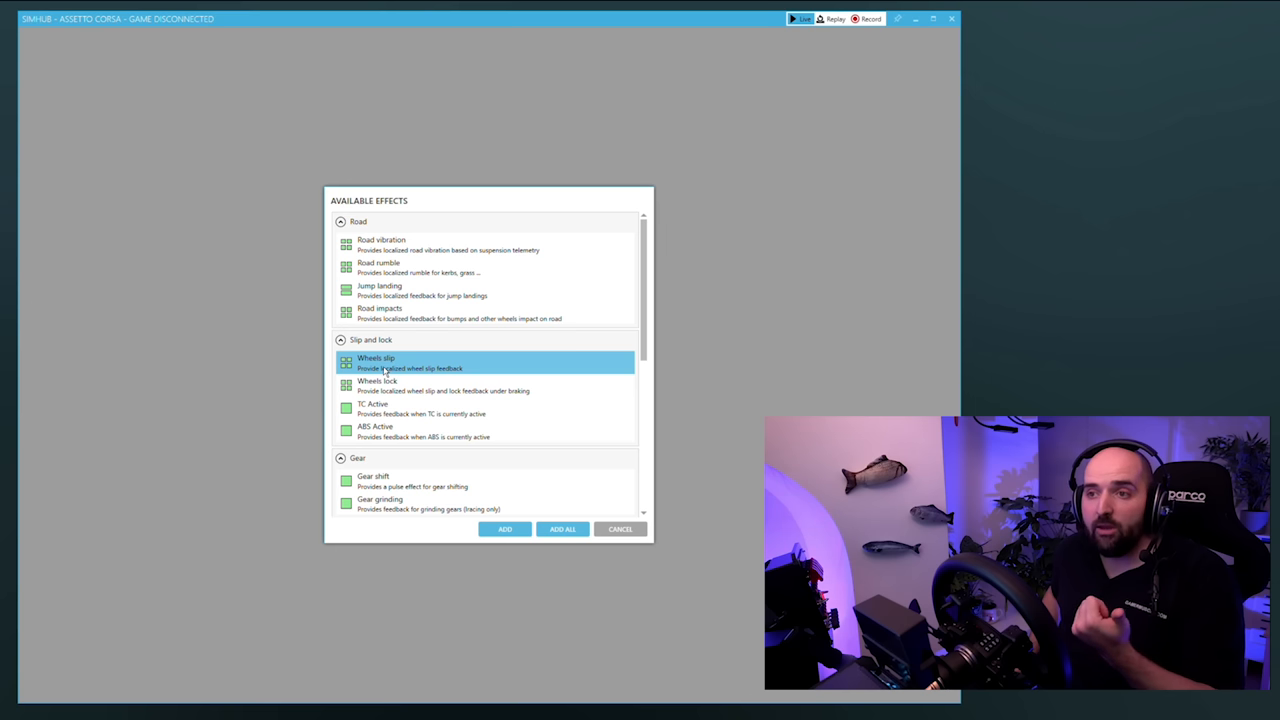
# Add Wheels slip and Gear shift to the profile, then expand the Wheels slip settings.
pyautogui.click(502, 528)
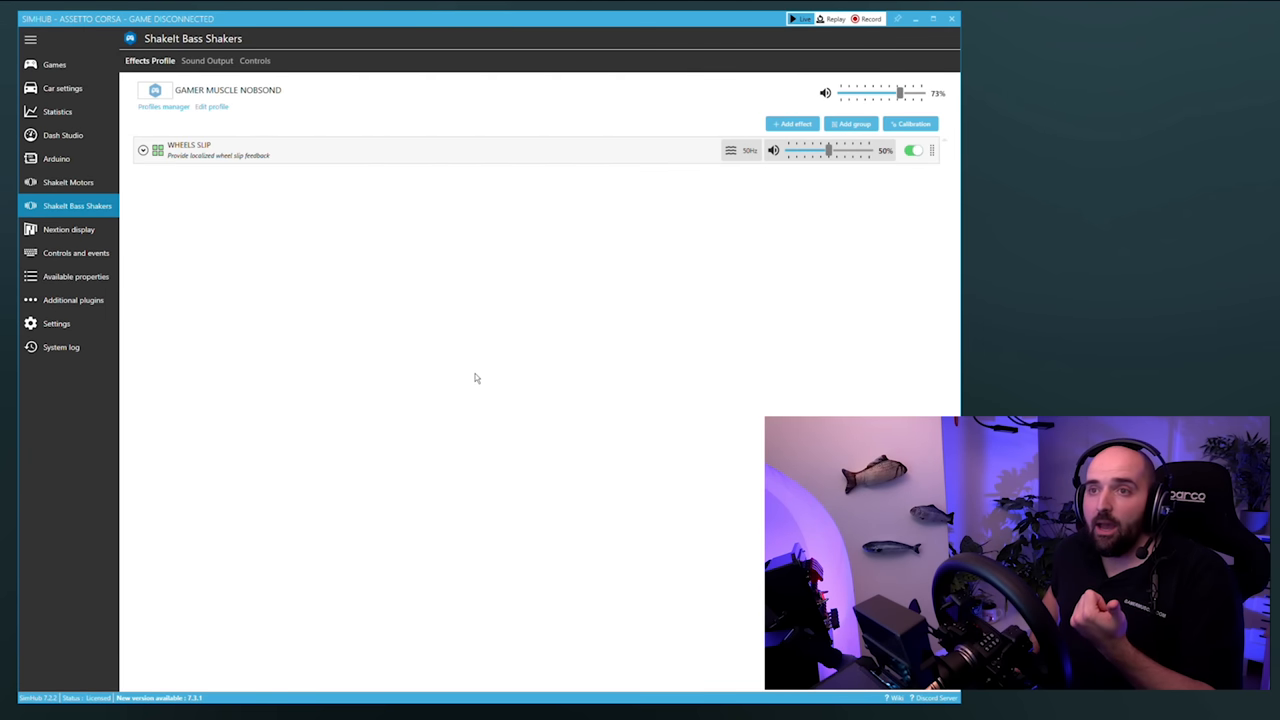
pyautogui.click(790, 124)
pyautogui.scroll(-2, 450, 330)
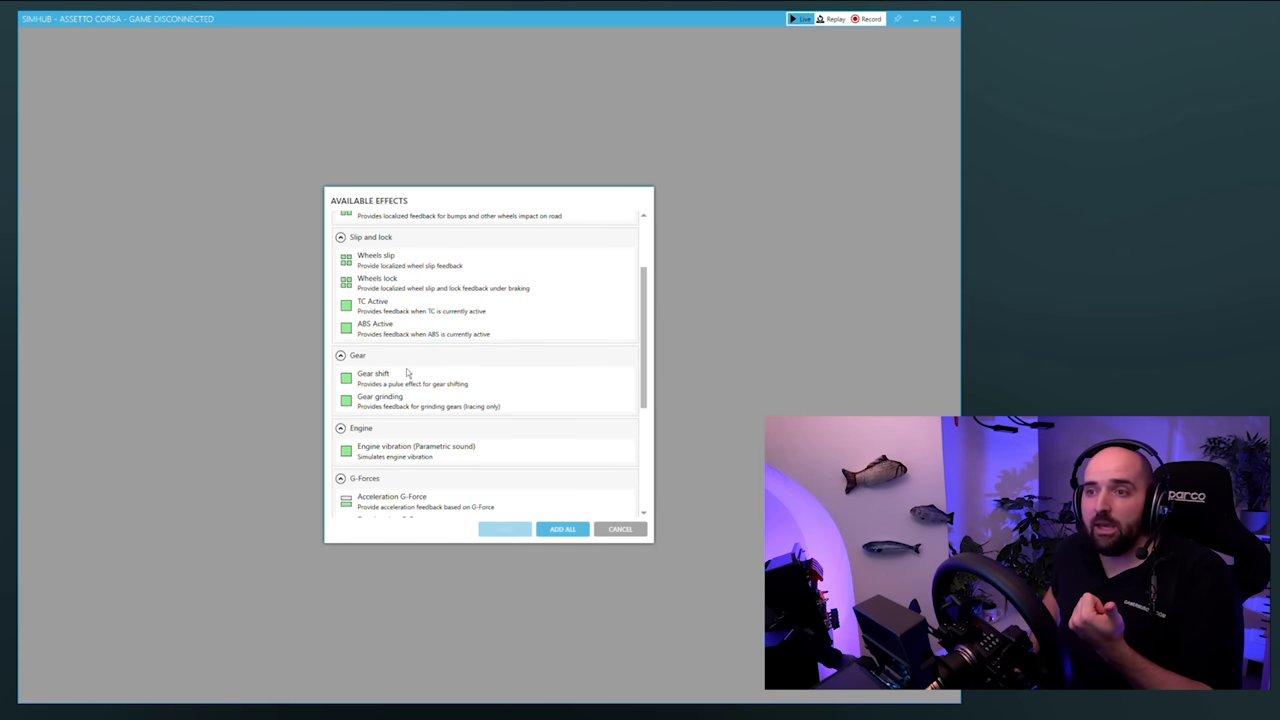
pyautogui.click(388, 385)
pyautogui.click(507, 530)
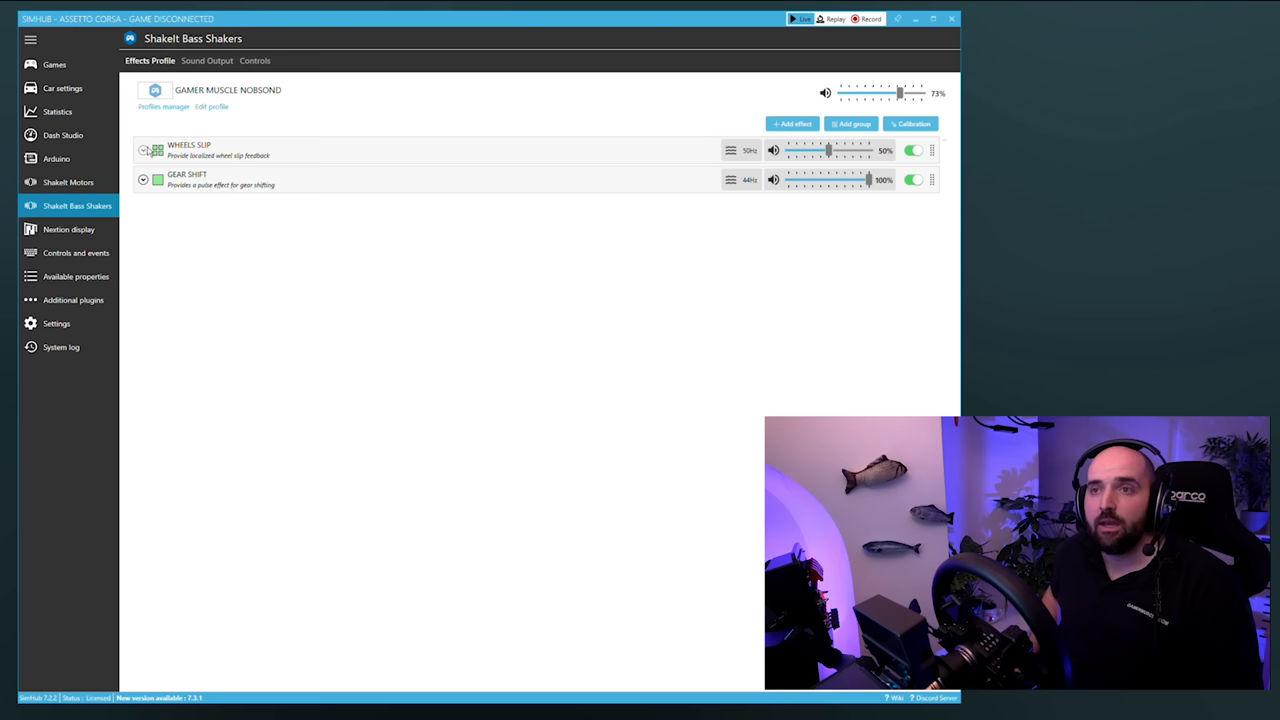
pyautogui.click(143, 151)
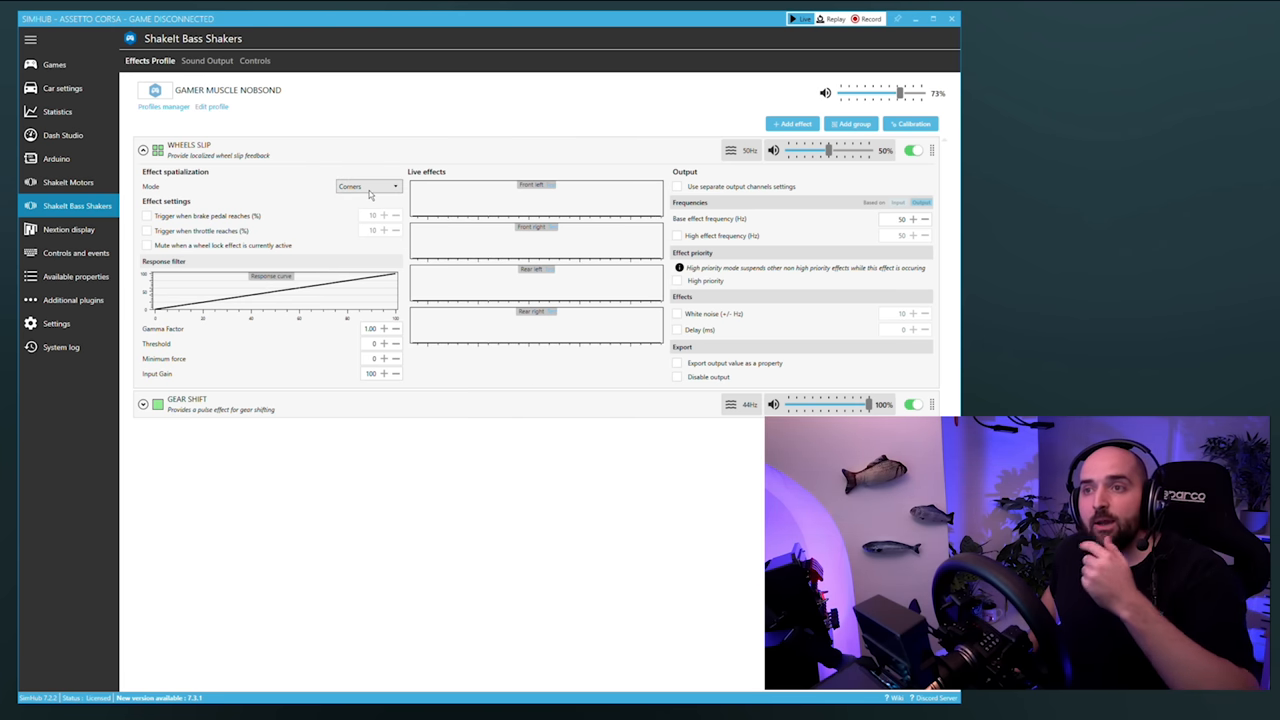
# Set Wheels slip to Front/Rear spatialization and raise its volume to 89%.
pyautogui.click(369, 188)
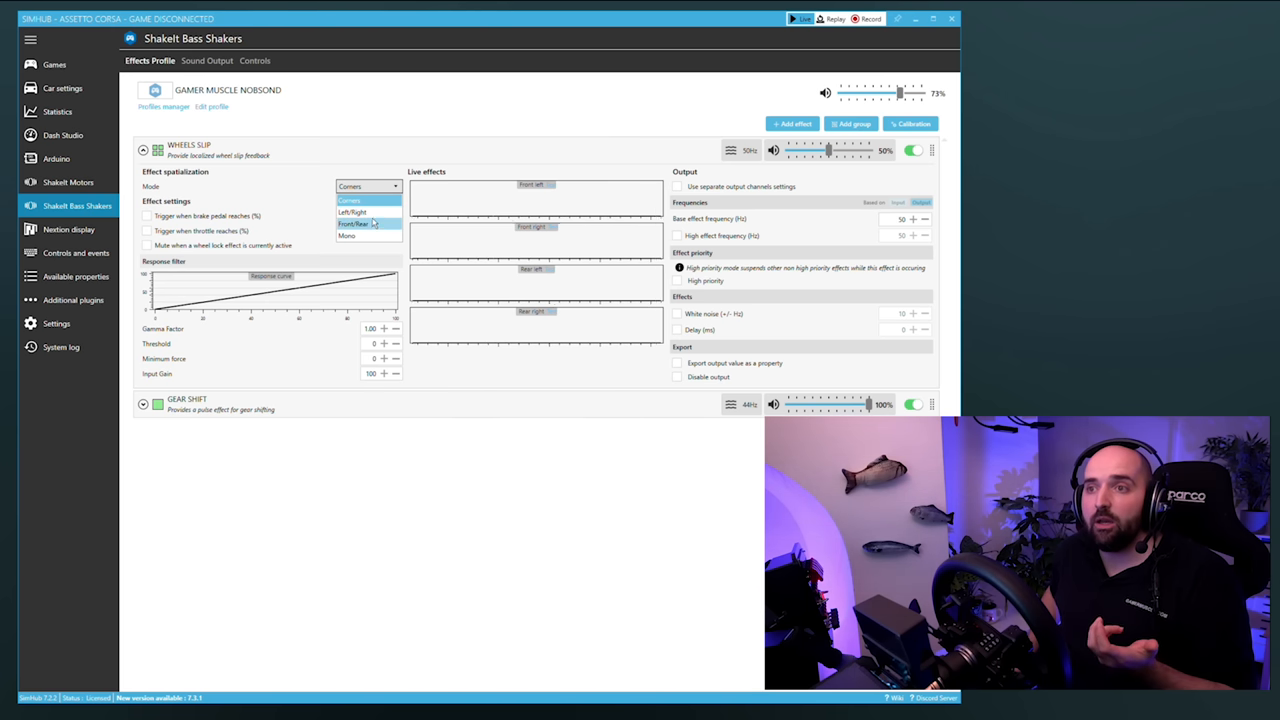
pyautogui.click(370, 224)
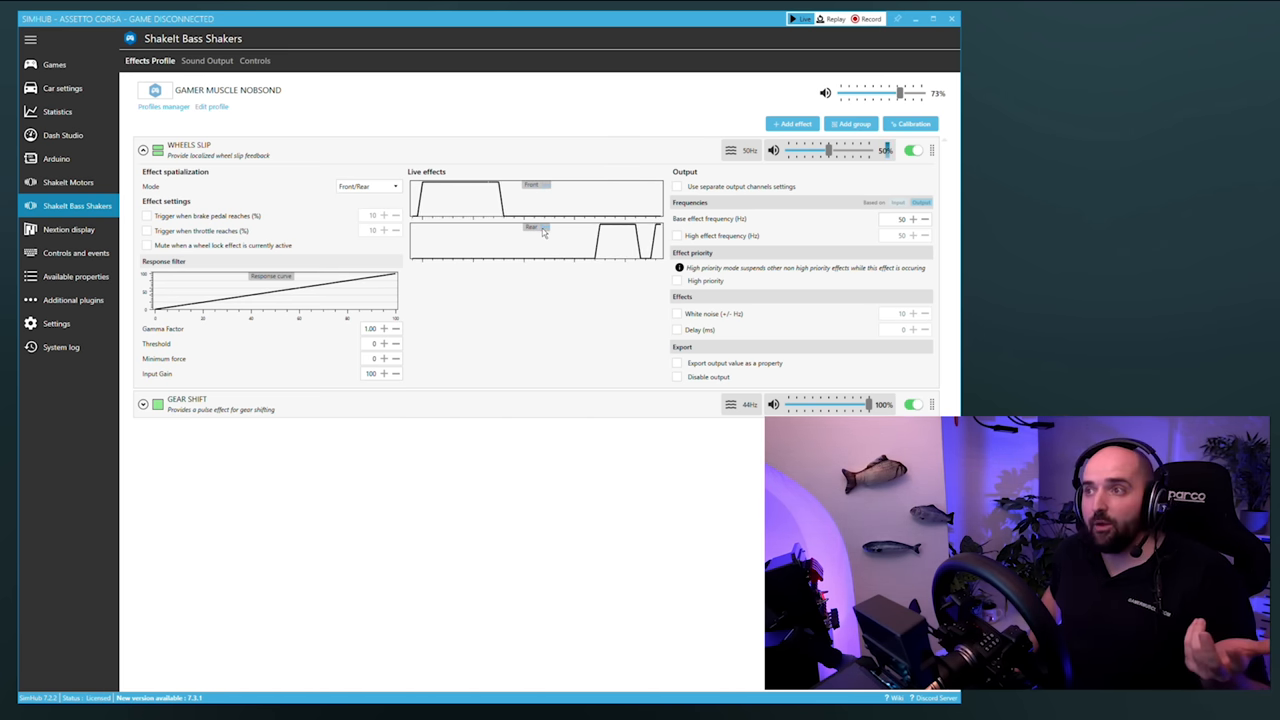
pyautogui.moveTo(831, 152); pyautogui.dragTo(841, 152)
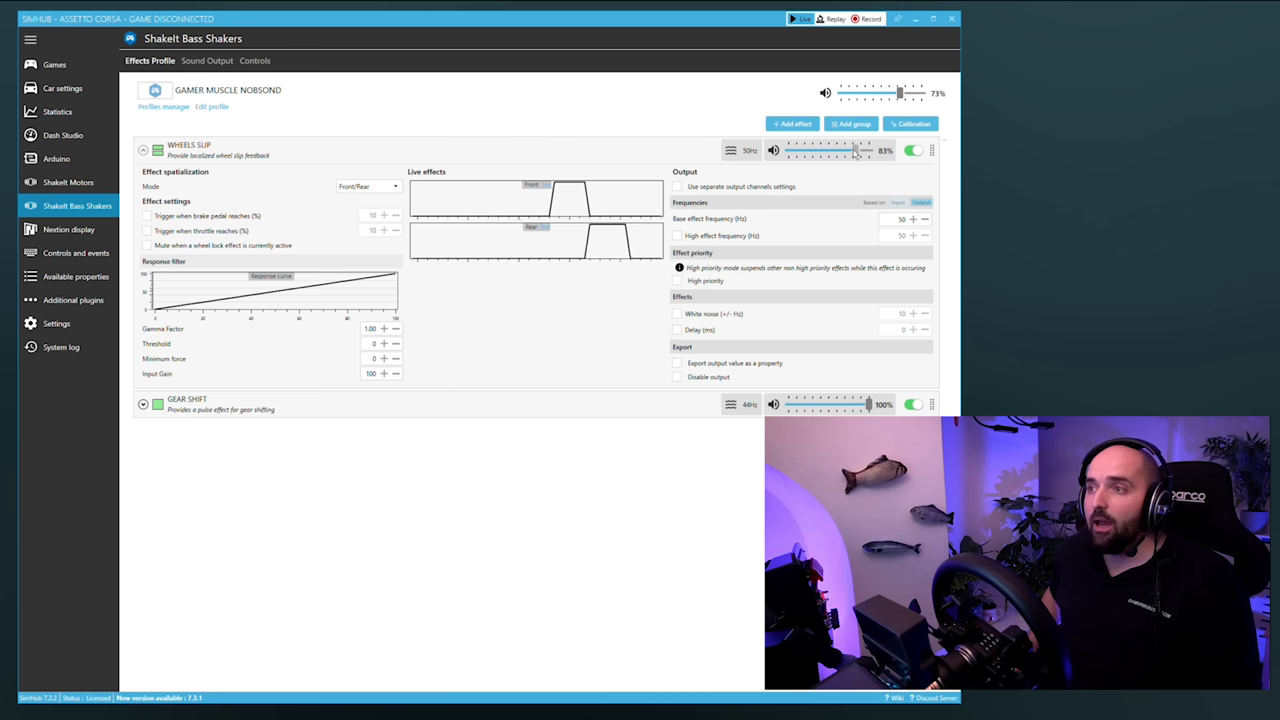
pyautogui.click(673, 160)
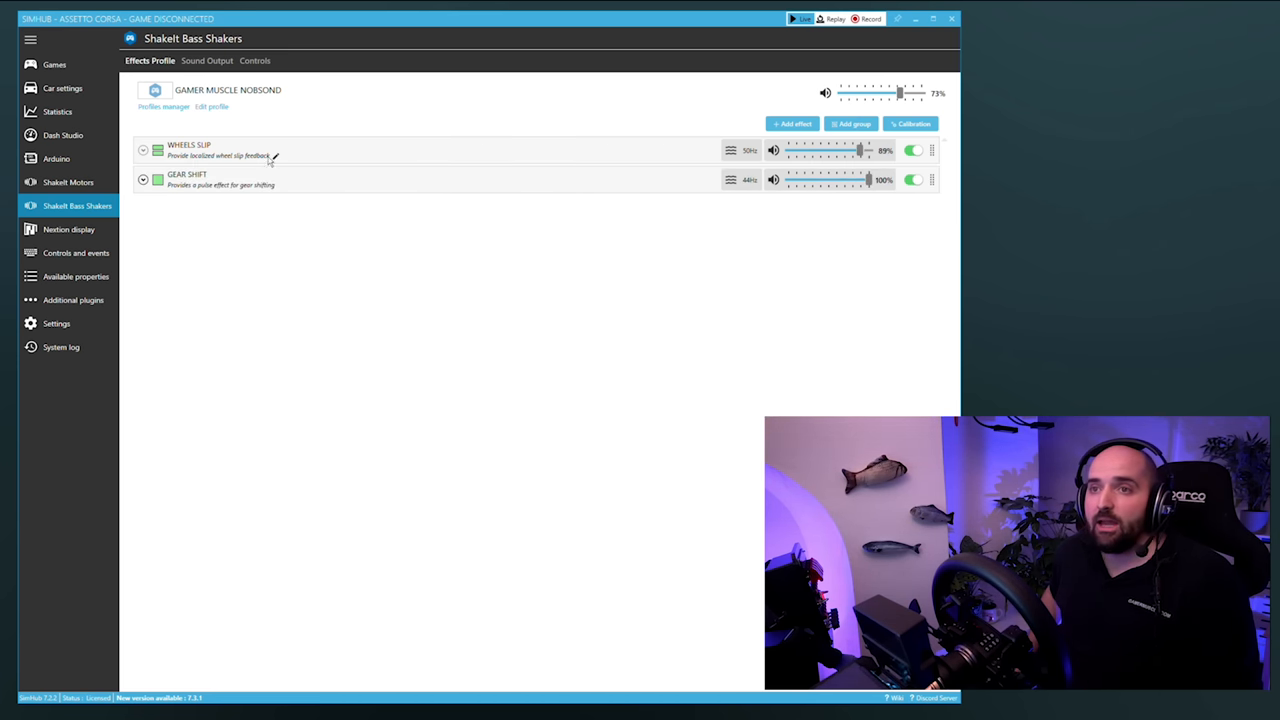
# Give Wheels slip a gamma factor of 0.95 and a threshold of 2.
pyautogui.click(143, 150)
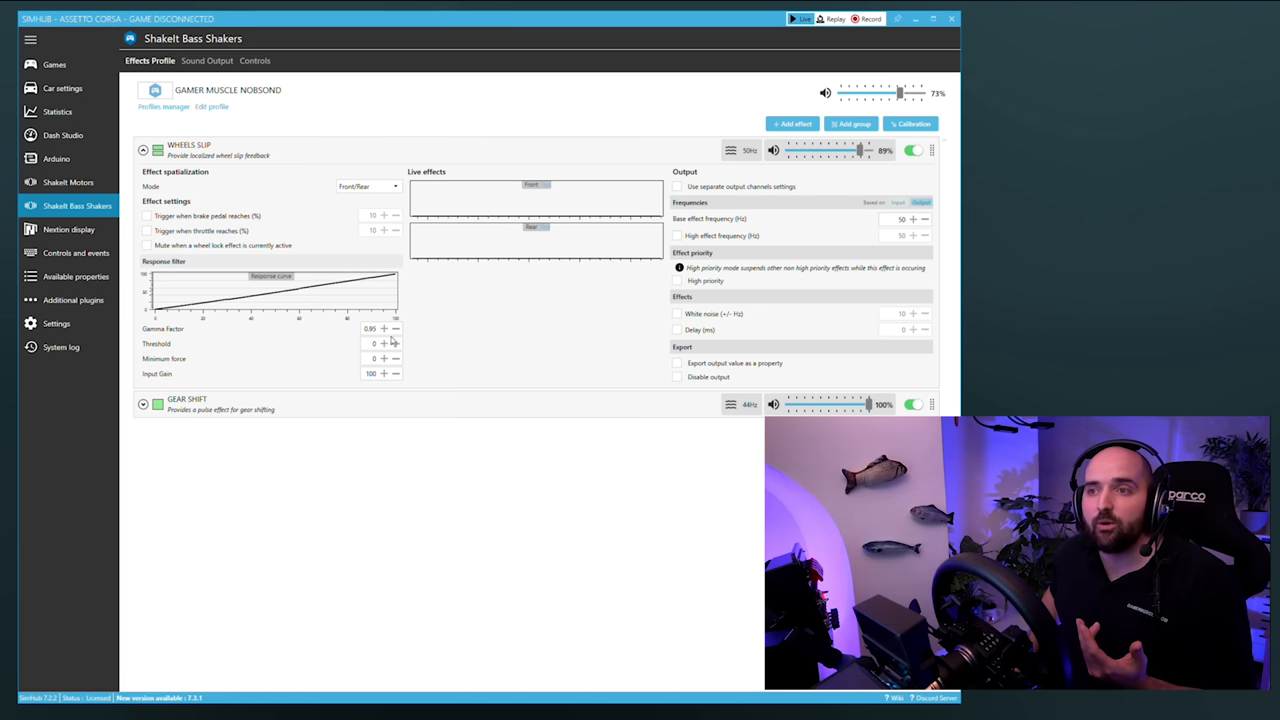
pyautogui.click(383, 343)
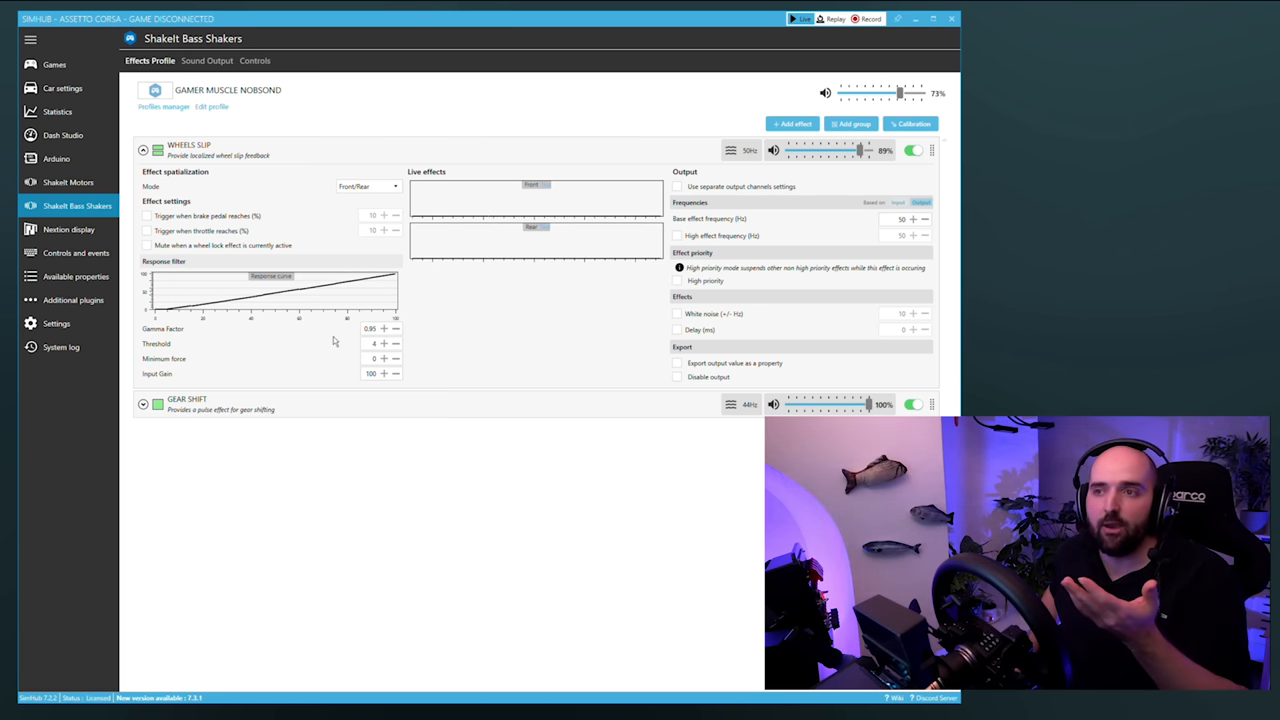
pyautogui.click(396, 343)
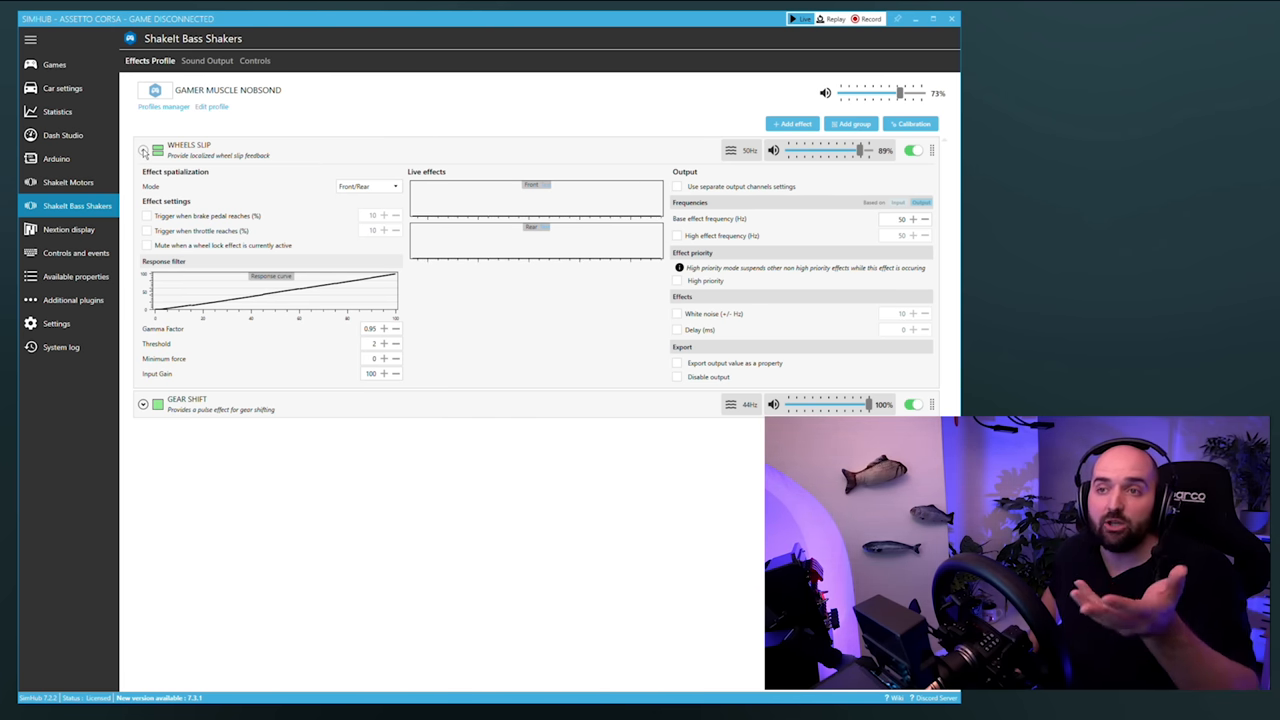
pyautogui.click(145, 150)
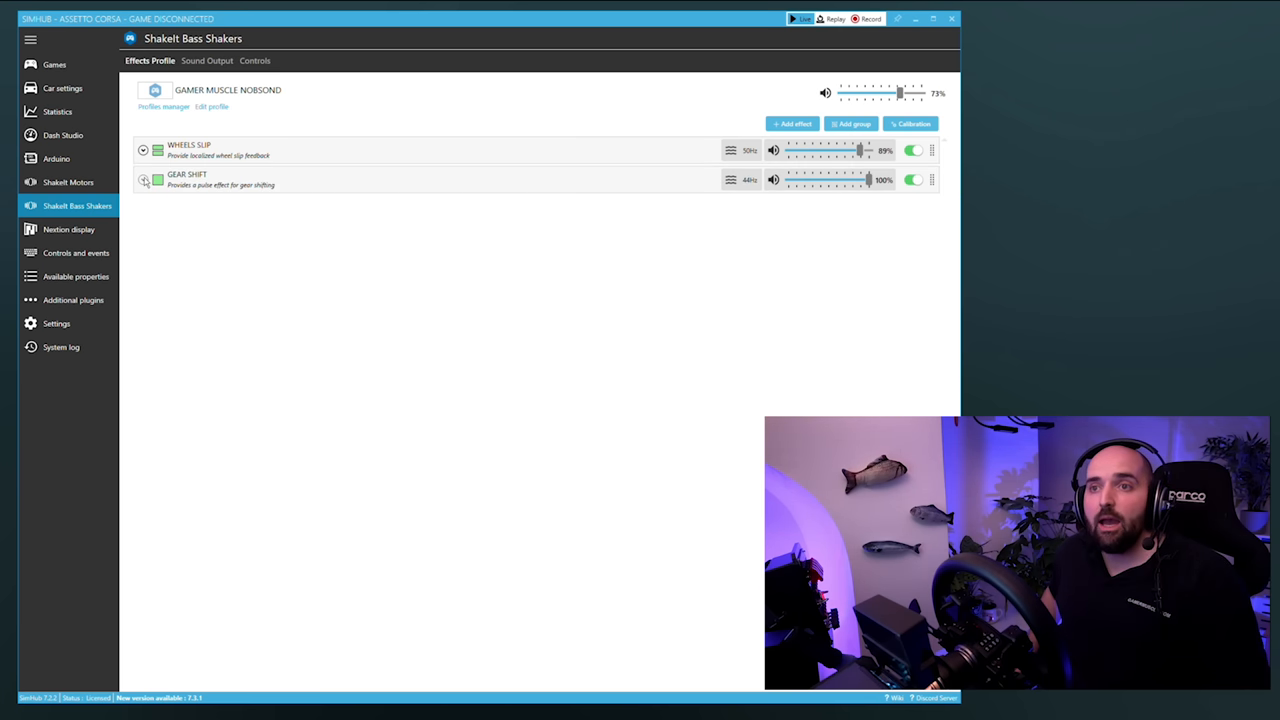
# Expand the Gear shift effect to lower its volume to about 84% during a test drive.
pyautogui.click(143, 180)
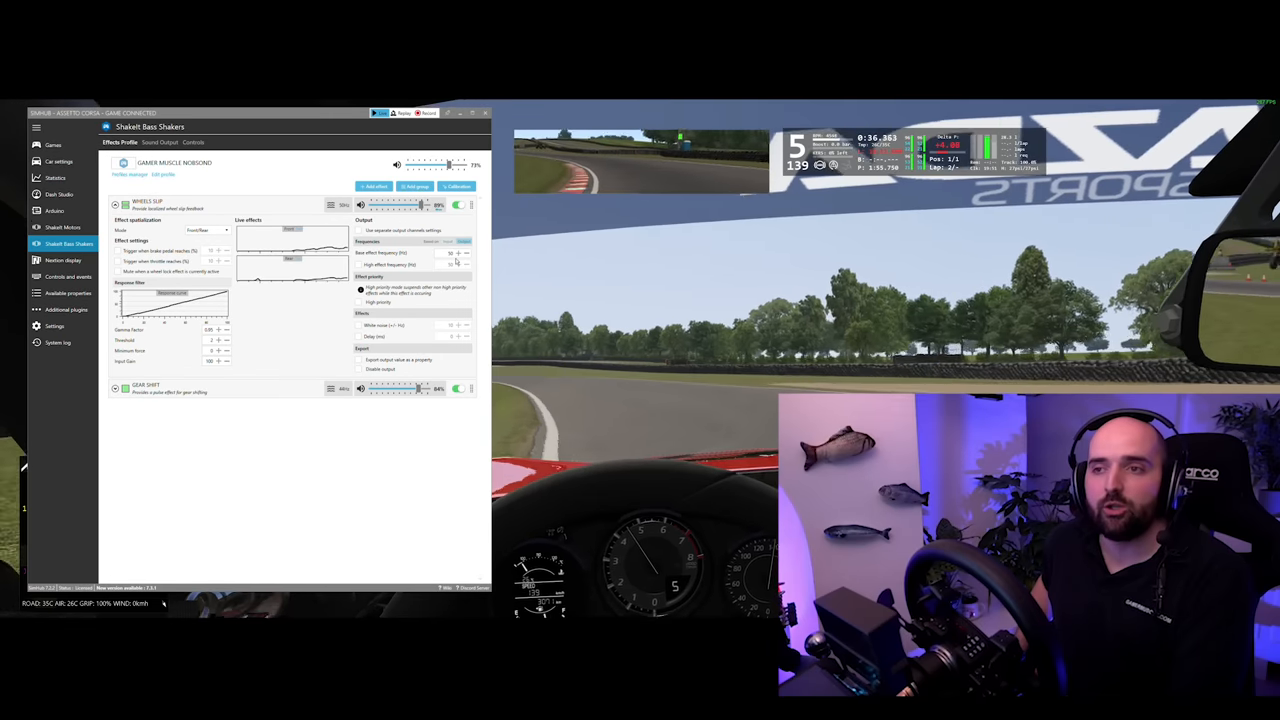
# Lower the Wheels slip base effect frequency from 50 Hz toward 45 Hz.
pyautogui.click(466, 253)
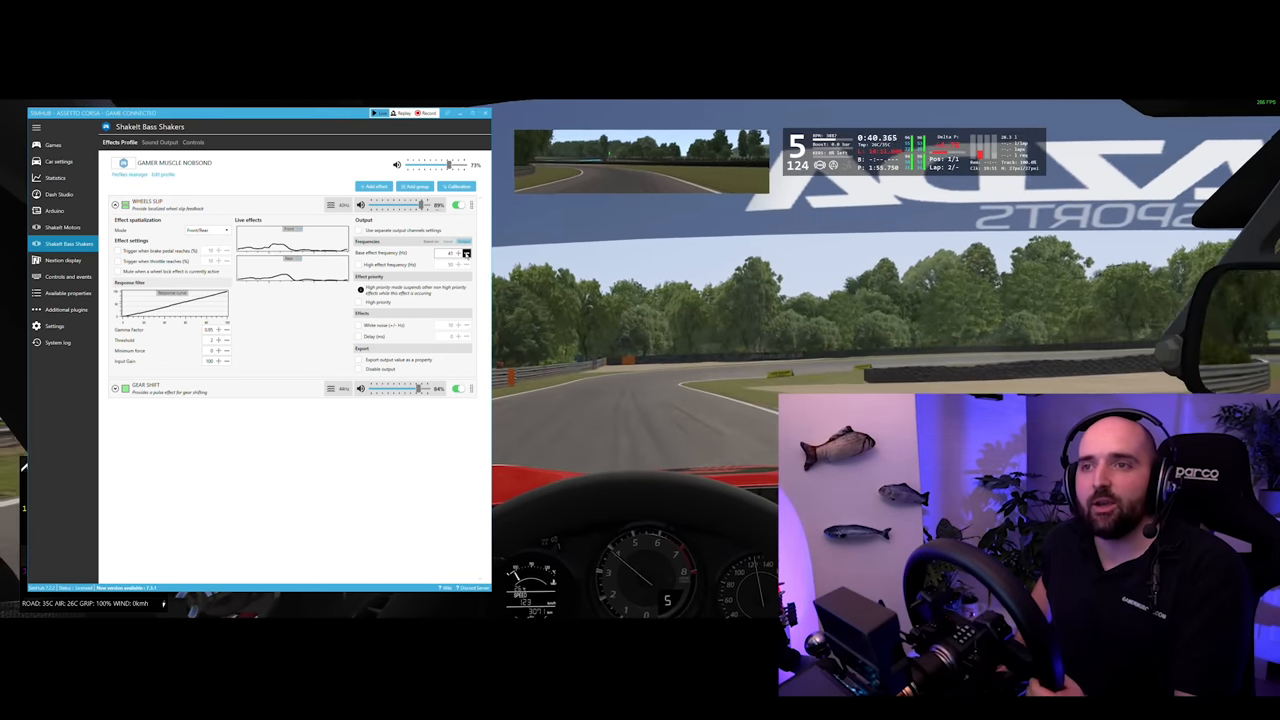